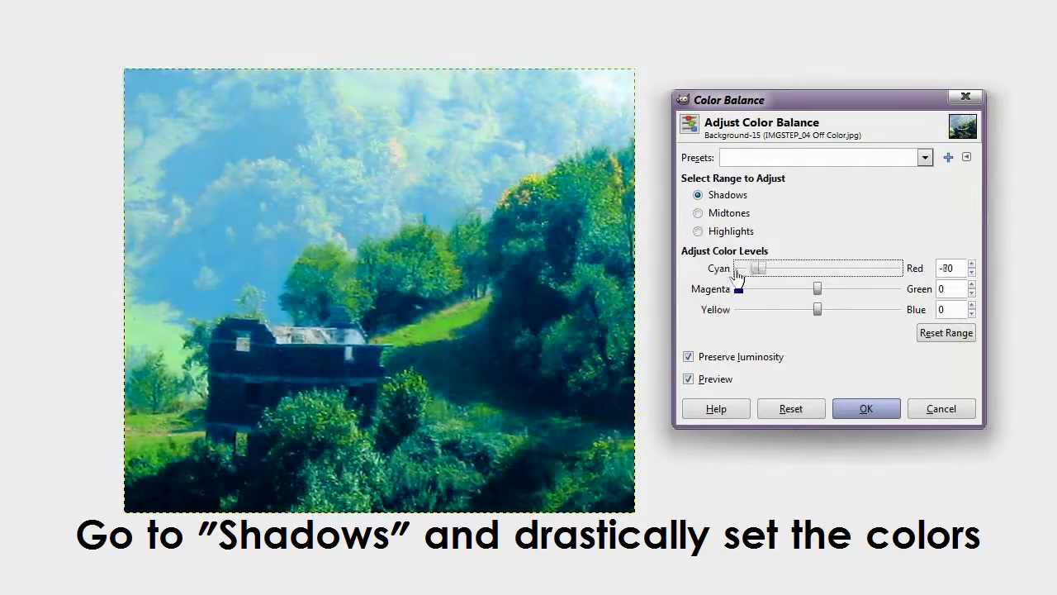
Step: Push the shadows to Red -100 and Blue 100, and reverse the highlights to Red 100 and Blue -100
{"action": "left_click_drag", "start_coordinate": [897, 311], "coordinate": [908, 373]}
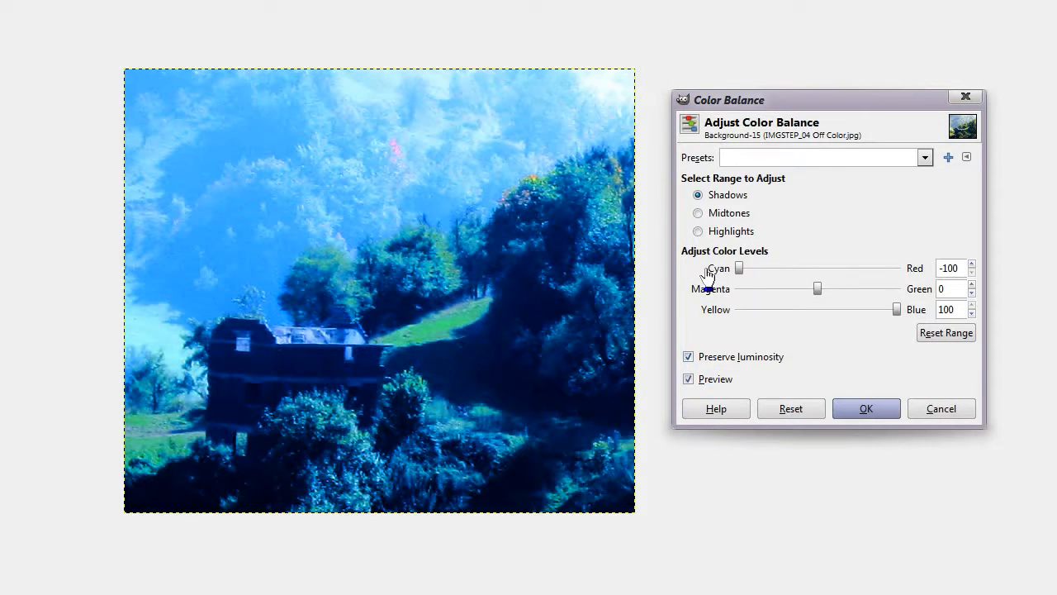
{"action": "left_click", "coordinate": [697, 234]}
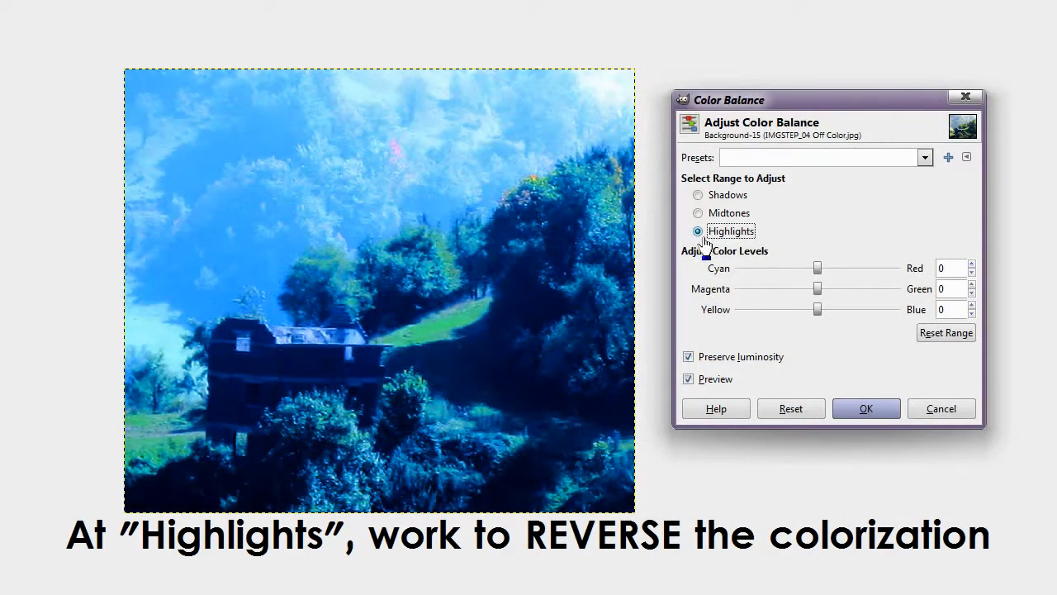
{"action": "left_click", "coordinate": [898, 276]}
{"action": "left_click", "coordinate": [734, 310]}
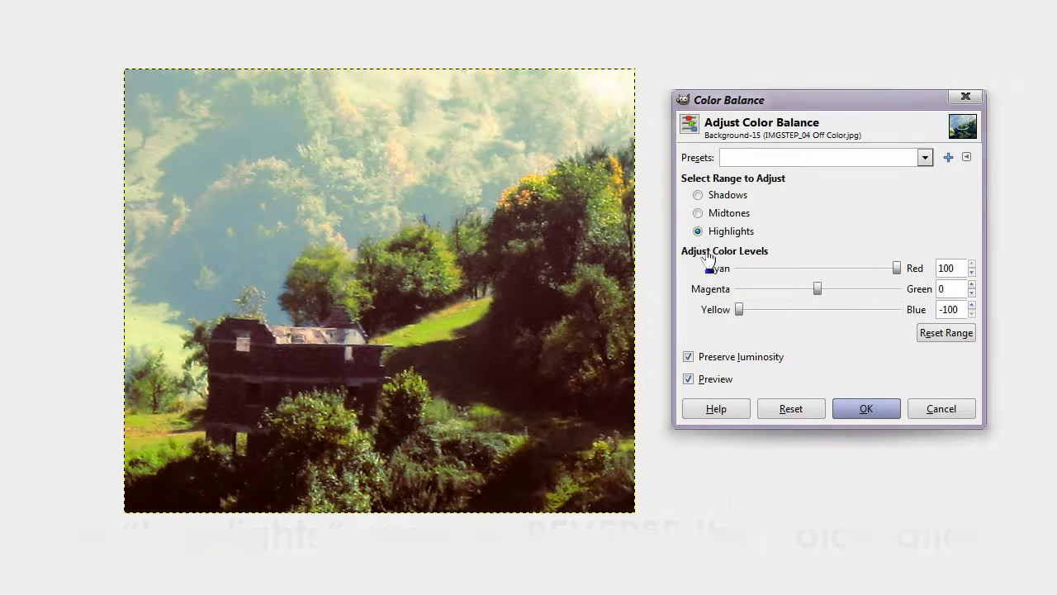
Step: Review the color levels of the shadows range against those of the highlights range
{"action": "left_click", "coordinate": [700, 196]}
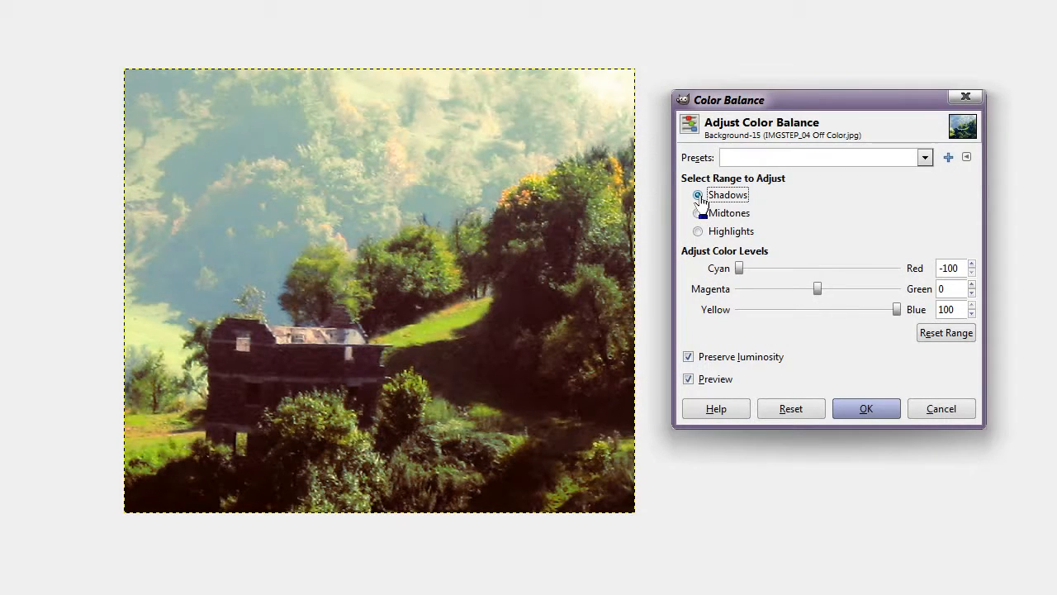
{"action": "left_click", "coordinate": [698, 232]}
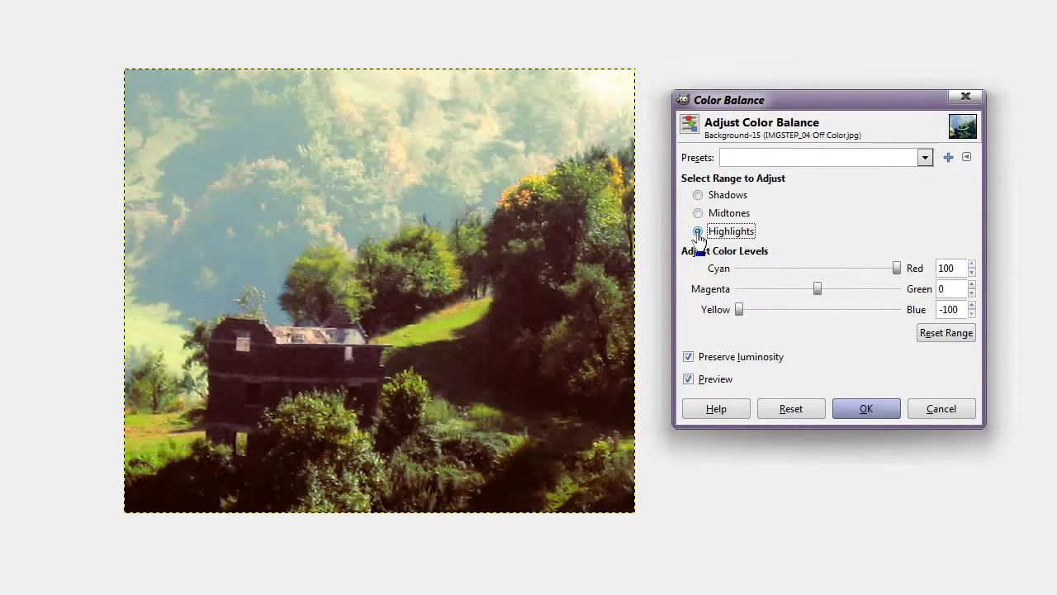
{"action": "left_click", "coordinate": [698, 197]}
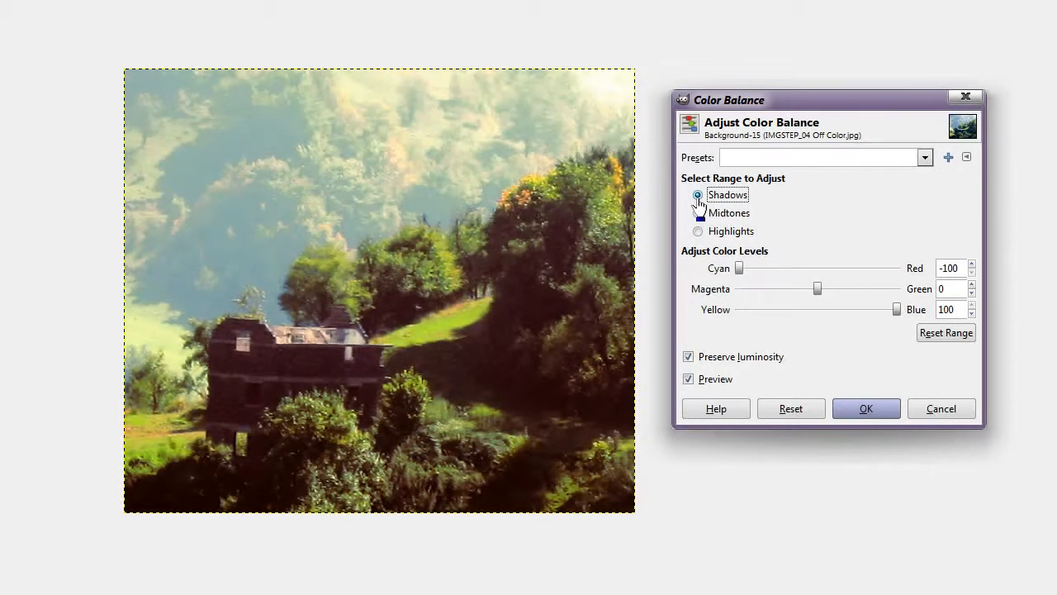
{"action": "left_click", "coordinate": [698, 232]}
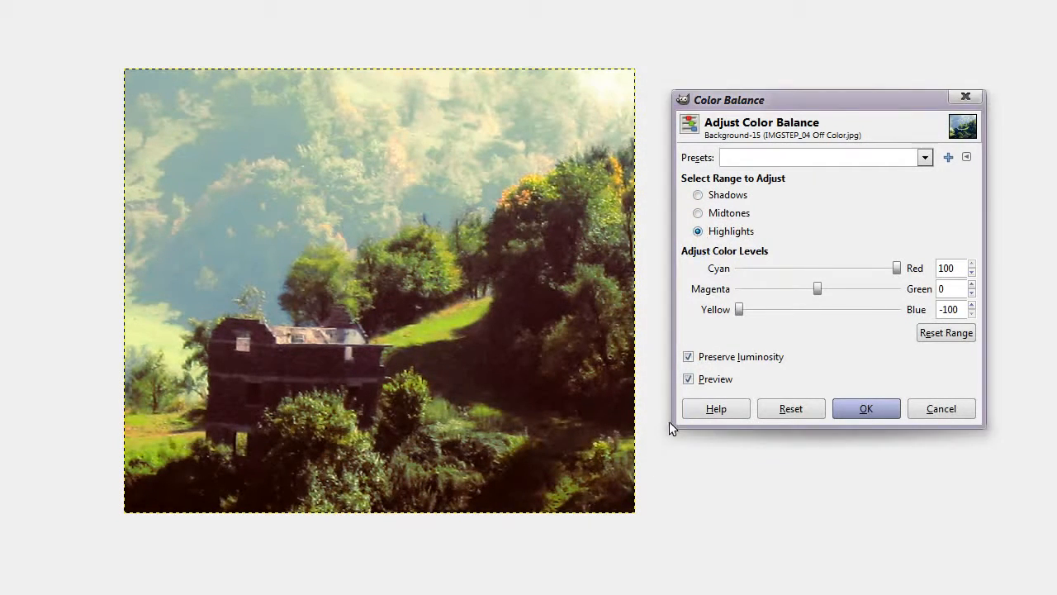
Step: Compare the photo with and without the color balance preview several times, leaving the preview enabled
{"action": "left_click", "coordinate": [688, 379]}
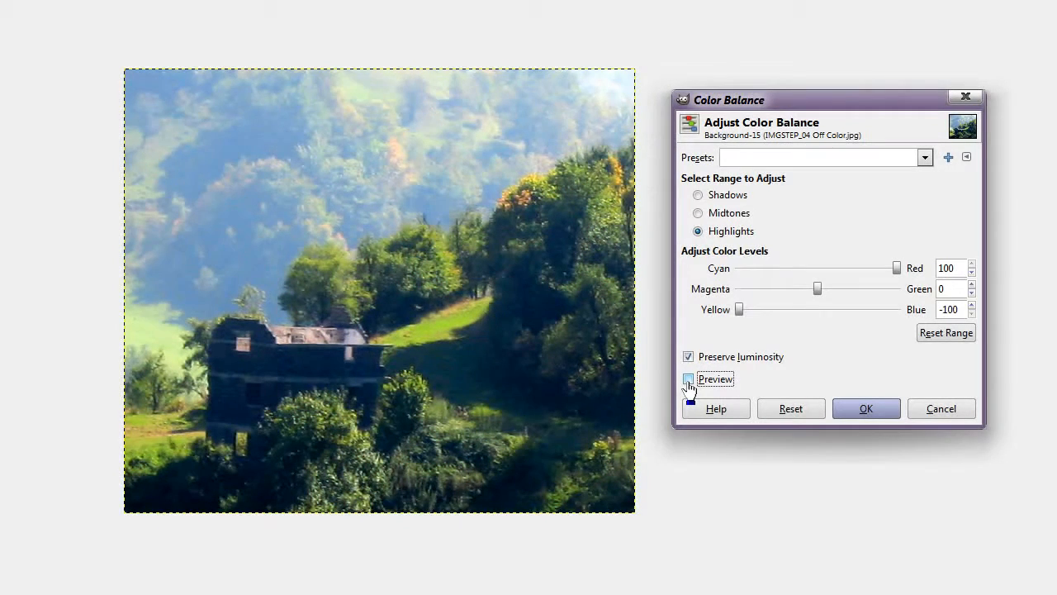
{"action": "left_click", "coordinate": [688, 381]}
{"action": "left_click", "coordinate": [688, 380]}
{"action": "left_click", "coordinate": [688, 380]}
{"action": "left_click", "coordinate": [688, 380]}
{"action": "left_click", "coordinate": [688, 380]}
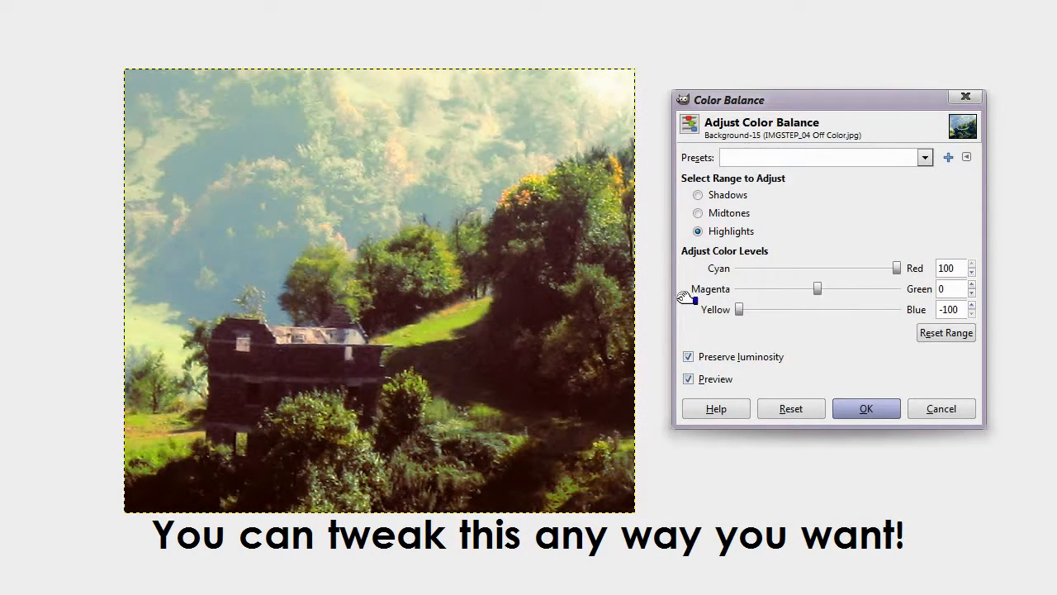
Step: Set the midtones color balance to Red 60 and Green 20
{"action": "left_click", "coordinate": [698, 213]}
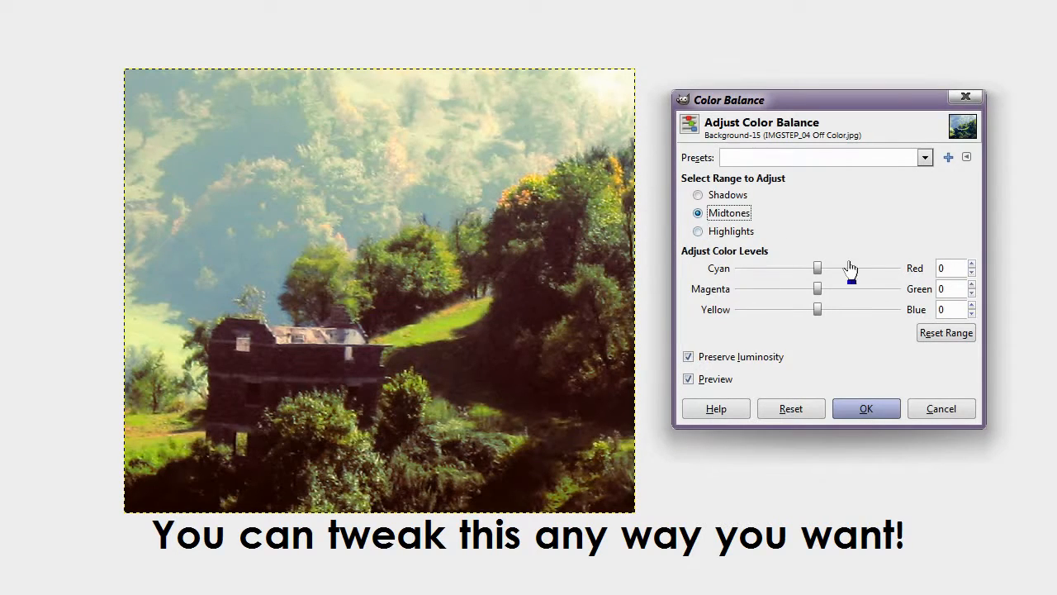
{"action": "left_click", "coordinate": [894, 269]}
{"action": "left_click", "coordinate": [892, 293]}
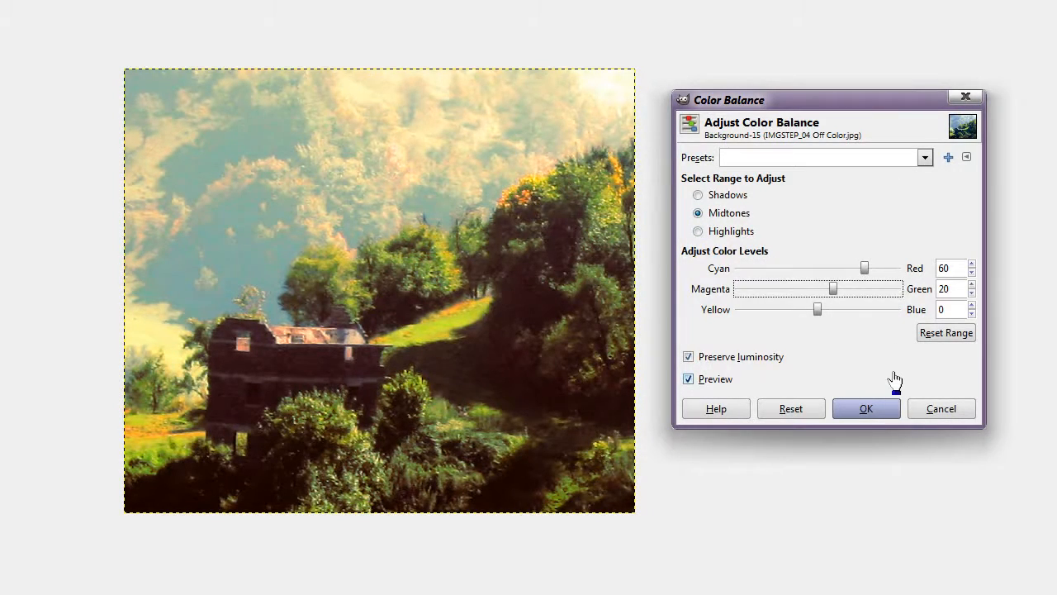
Step: Compare how the photo looks with Preserve luminosity enabled and disabled
{"action": "left_click", "coordinate": [689, 358]}
{"action": "left_click", "coordinate": [688, 359]}
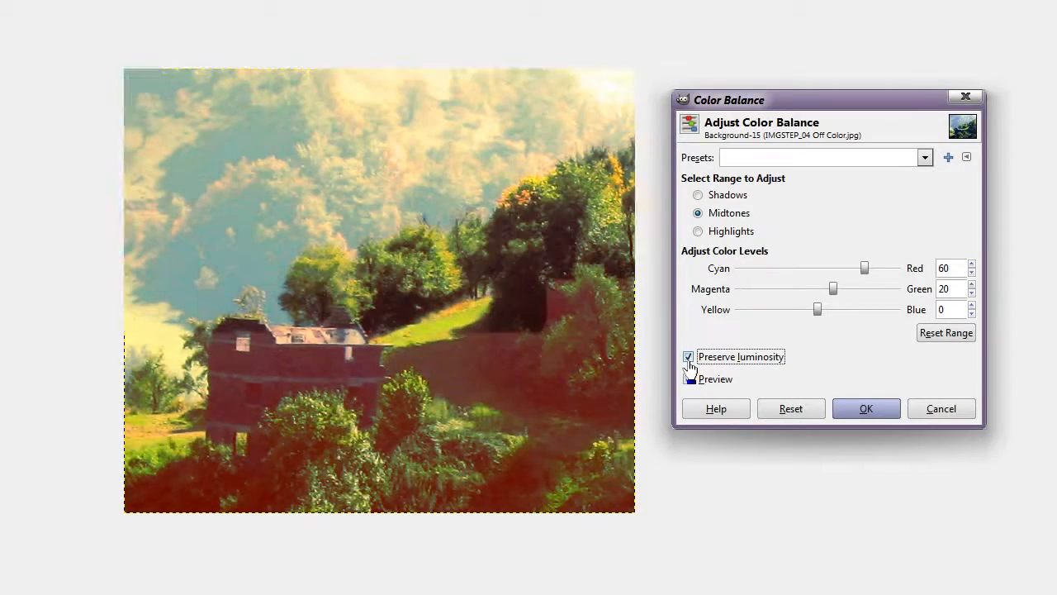
{"action": "left_click", "coordinate": [689, 358]}
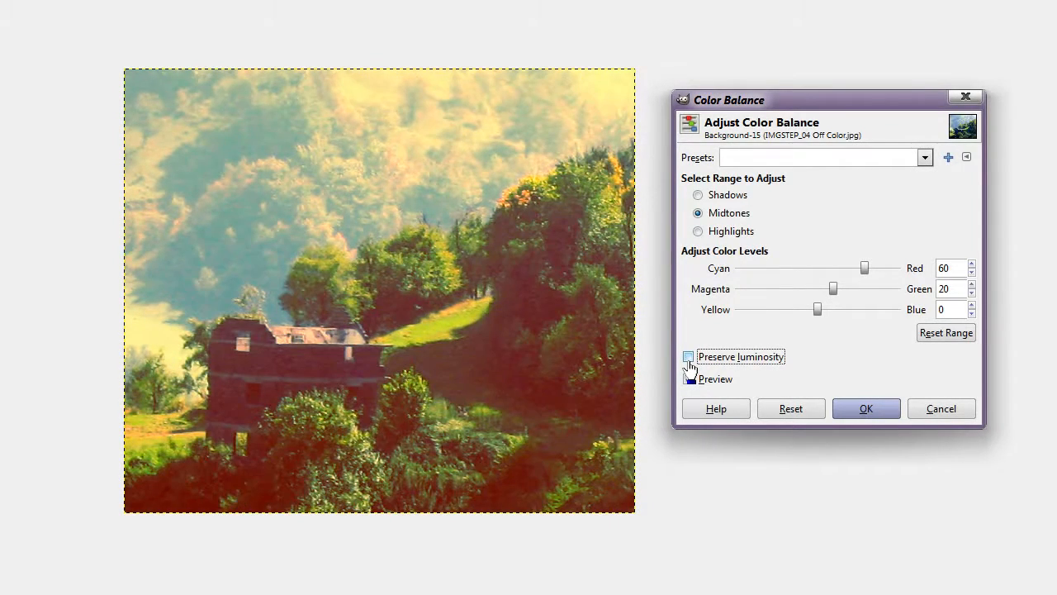
{"action": "left_click", "coordinate": [689, 358]}
{"action": "left_click", "coordinate": [689, 358]}
{"action": "left_click", "coordinate": [689, 359]}
{"action": "left_click", "coordinate": [689, 358]}
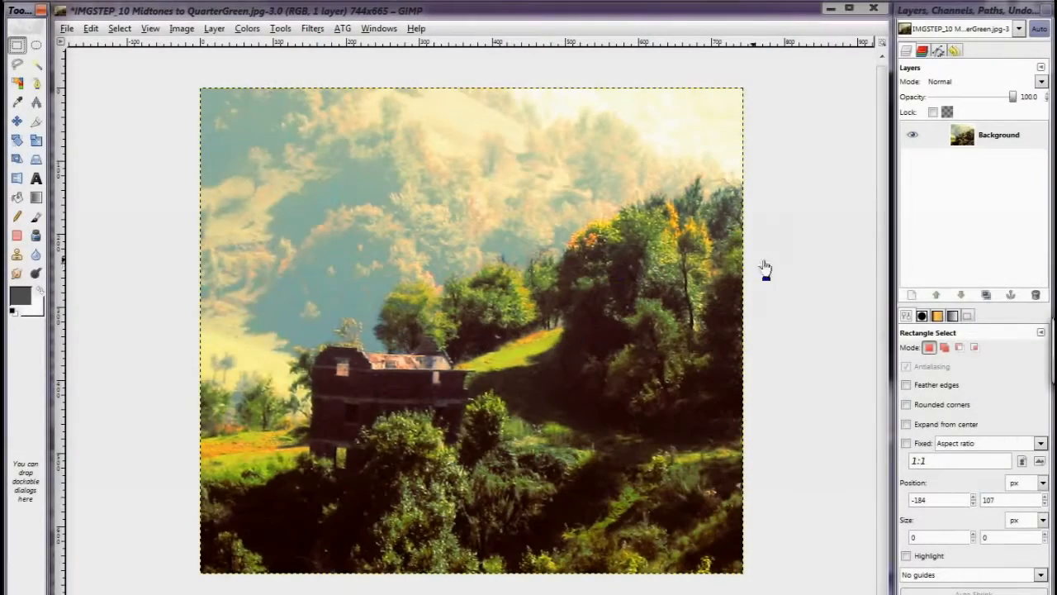
Step: Add a new transparent layer above the Background and set its blending mode to Overlay
{"action": "left_click", "coordinate": [912, 294]}
{"action": "left_click", "coordinate": [239, 359]}
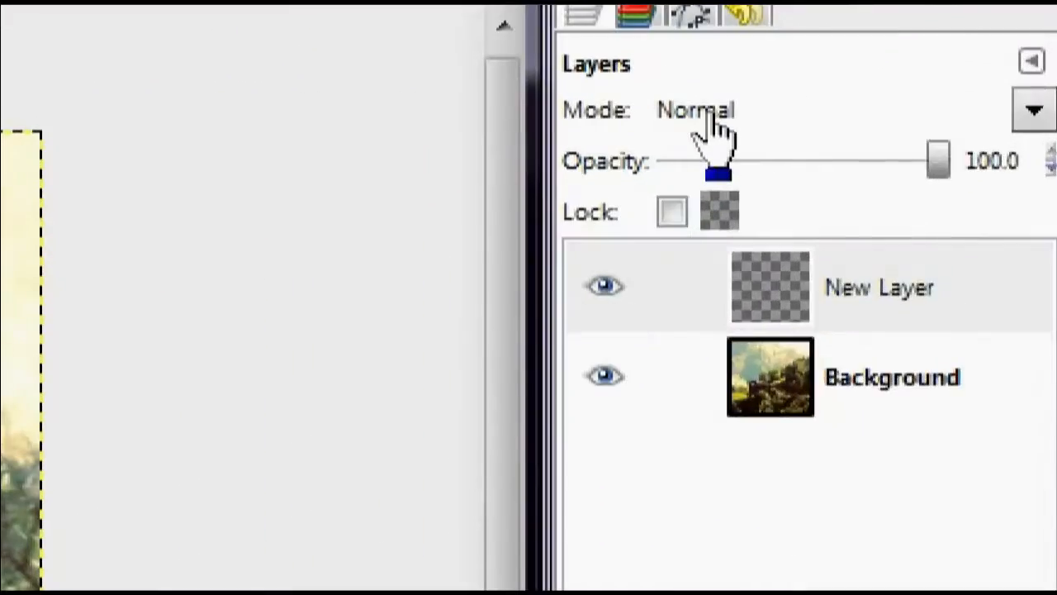
{"action": "left_click", "coordinate": [941, 81]}
{"action": "left_click", "coordinate": [730, 460]}
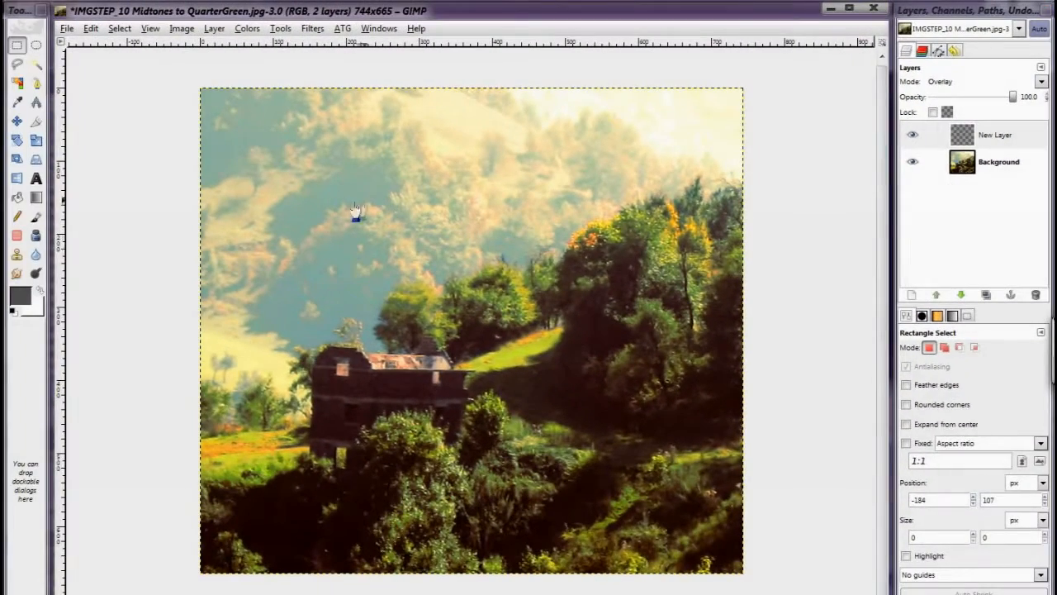
Step: Choose a blue-and-green gradient for the Blend tool and apply it linearly from the photo's left edge to past its right edge
{"action": "key", "text": "l"}
{"action": "left_click", "coordinate": [934, 388]}
{"action": "left_click", "coordinate": [900, 502]}
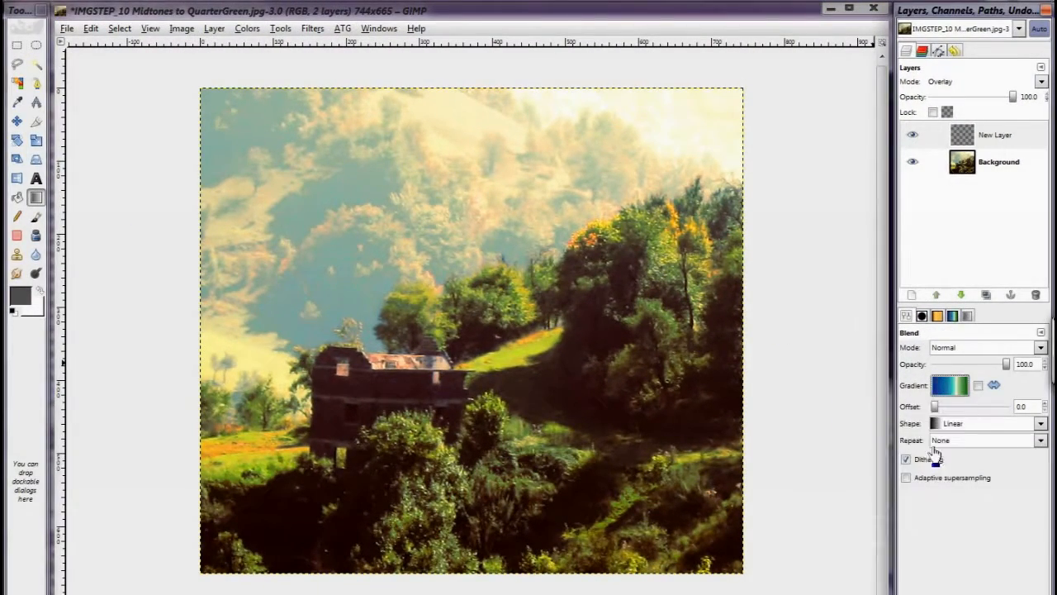
{"action": "left_click_drag", "start_coordinate": [190, 259], "coordinate": [768, 401]}
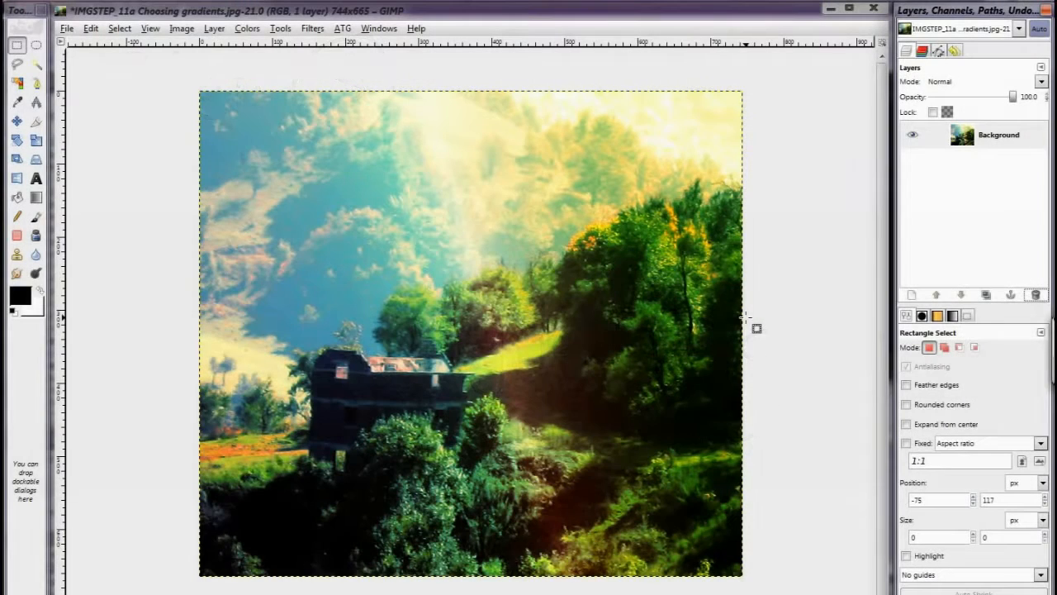
Step: Add a transparent layer and configure the Blend tool with a reversed FG to Transparent gradient, Radial shape and offset 50
{"action": "left_click", "coordinate": [911, 296]}
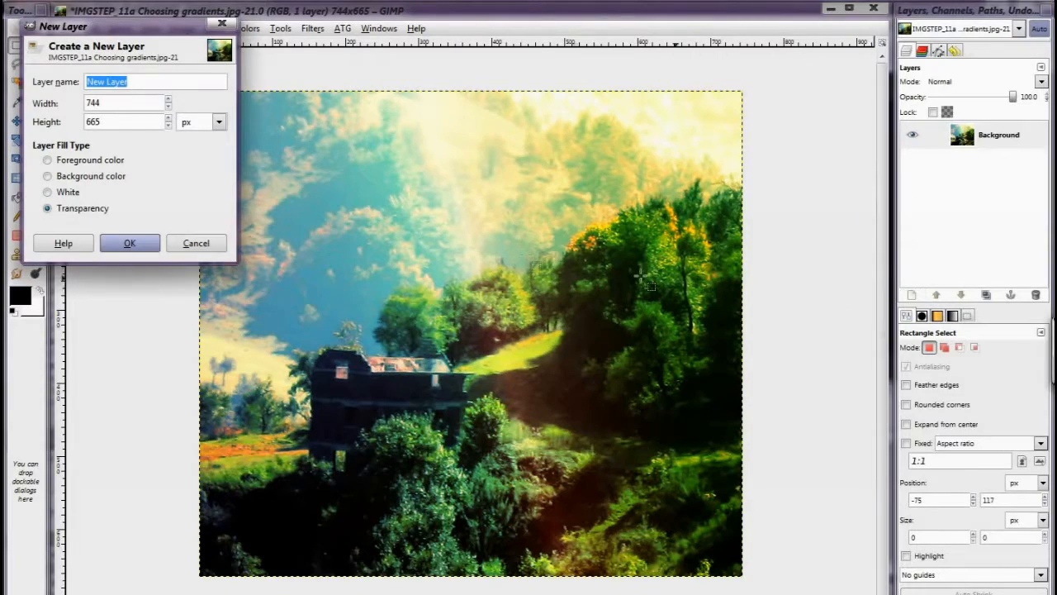
{"action": "left_click", "coordinate": [143, 245]}
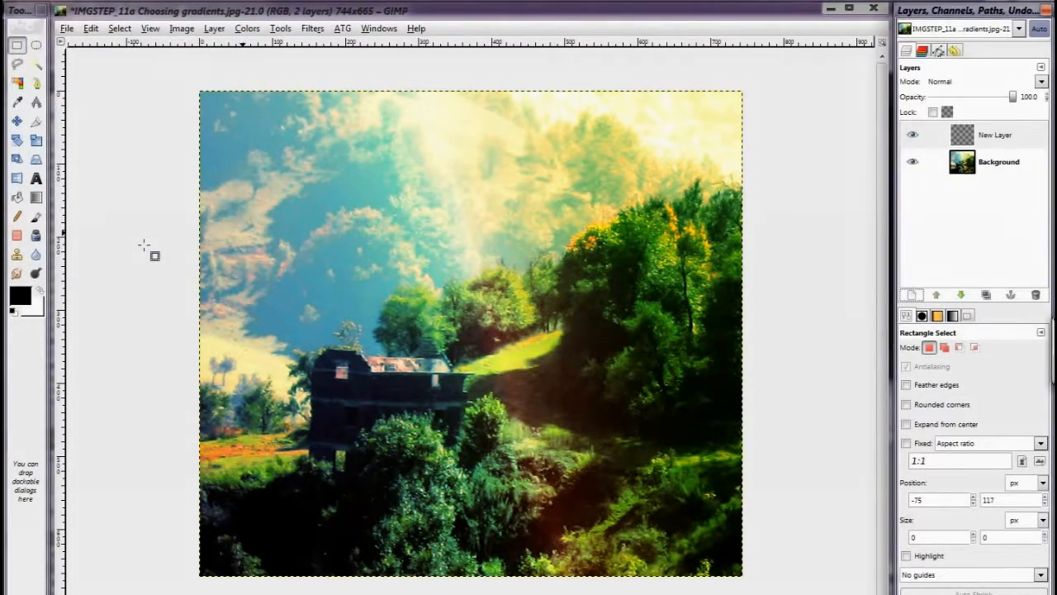
{"action": "key", "text": "l"}
{"action": "left_click", "coordinate": [950, 385]}
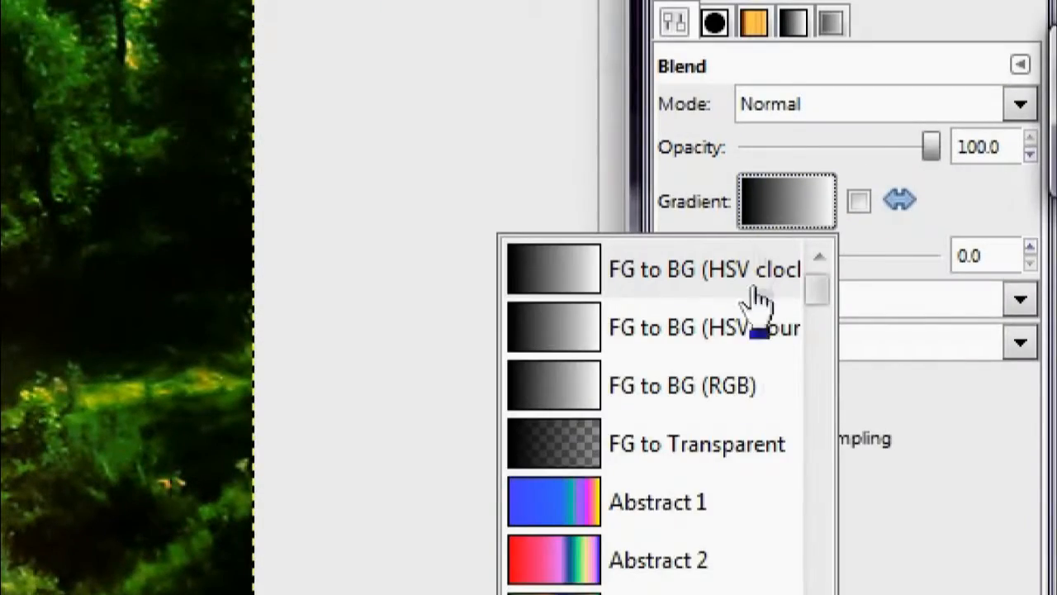
{"action": "left_click", "coordinate": [730, 464]}
{"action": "left_click", "coordinate": [812, 304]}
{"action": "left_click", "coordinate": [820, 432]}
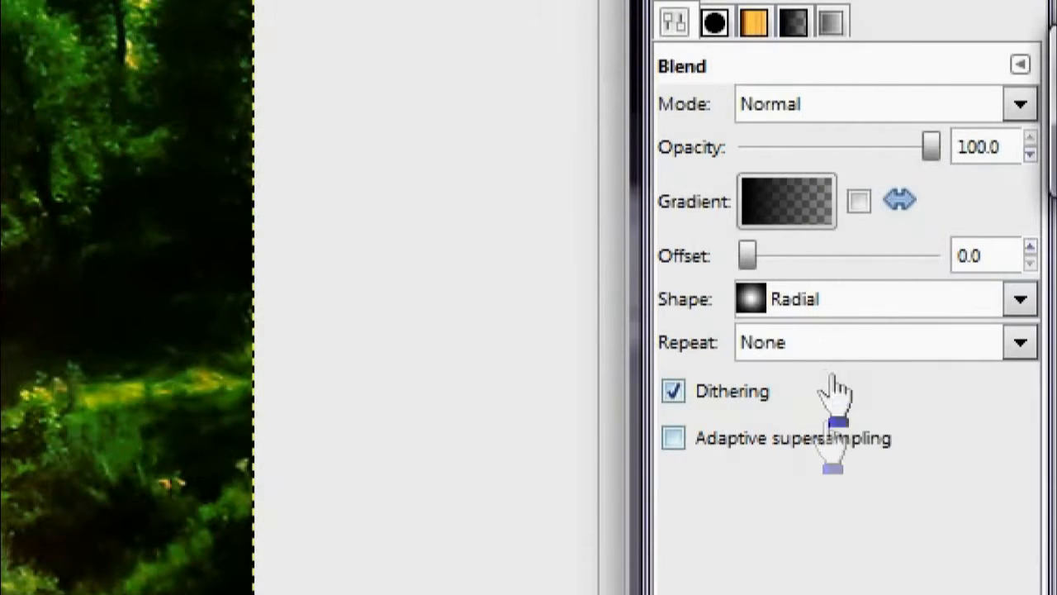
{"action": "left_click", "coordinate": [926, 262]}
{"action": "left_click", "coordinate": [927, 263]}
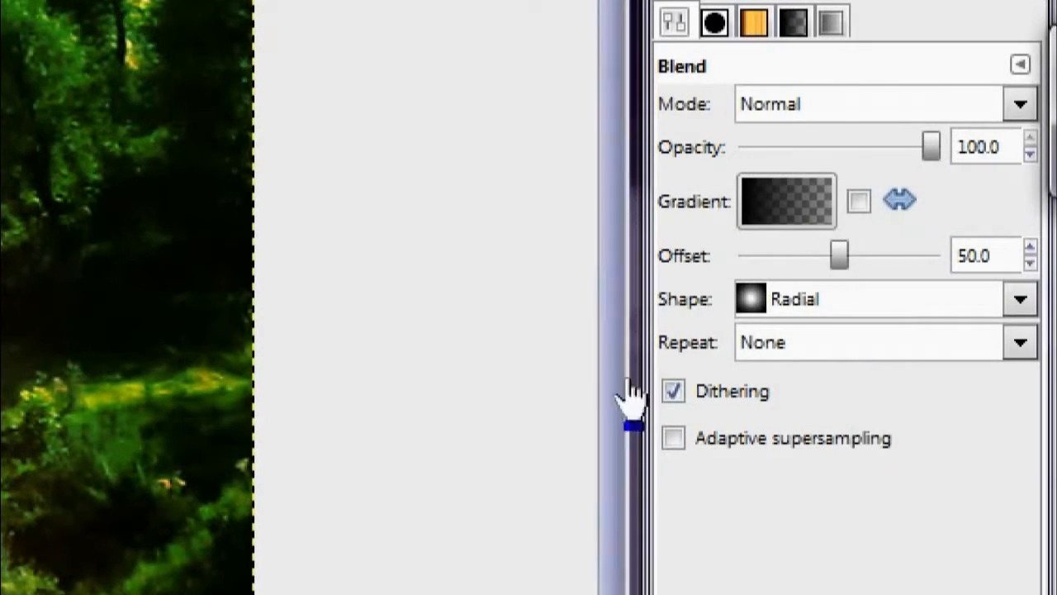
{"action": "left_click", "coordinate": [861, 212]}
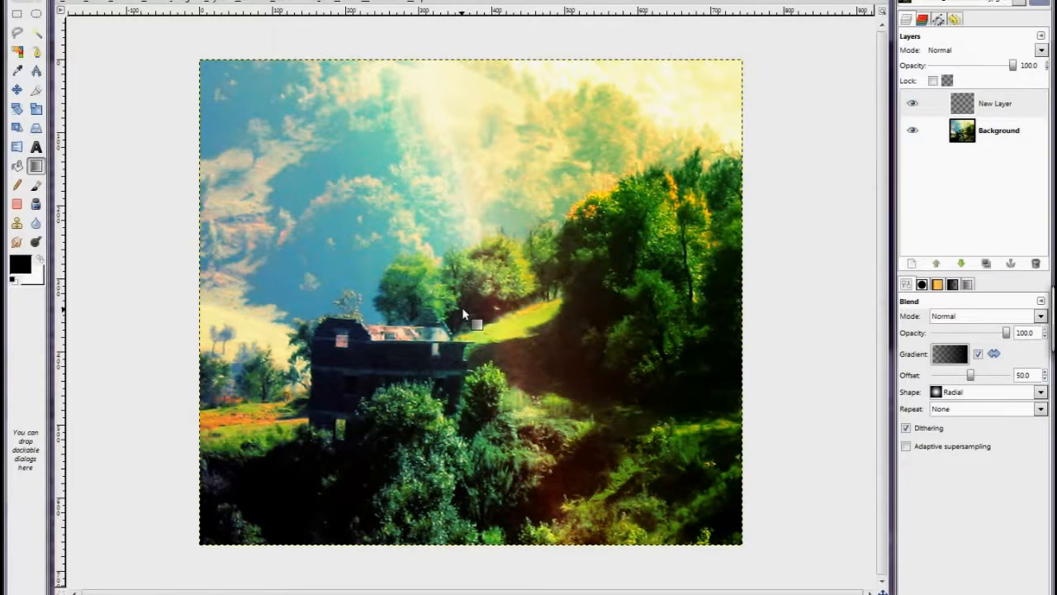
{"action": "left_click_drag", "start_coordinate": [467, 309], "coordinate": [809, 275]}
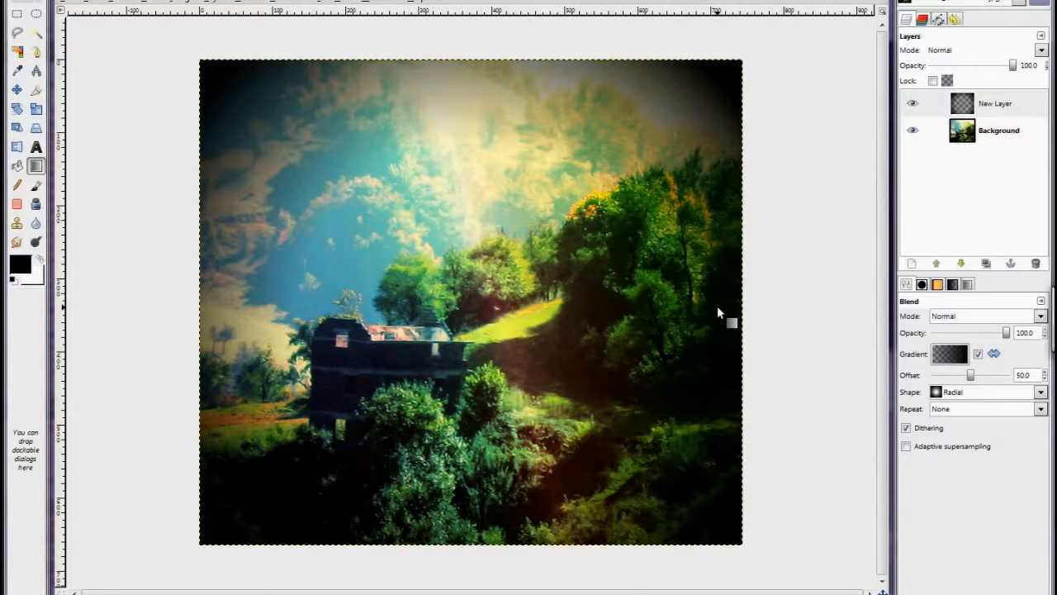
{"action": "key", "text": "ctrl+z"}
{"action": "left_click_drag", "start_coordinate": [468, 307], "coordinate": [753, 314]}
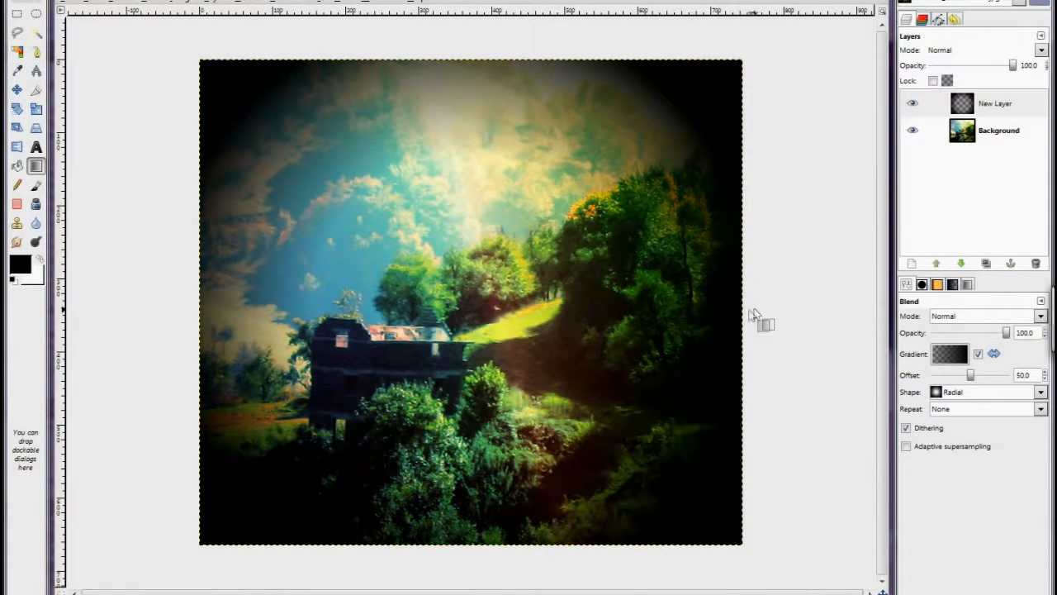
{"action": "key", "text": "ctrl+z"}
Step: Apply the radial gradient from the photo's center to well beyond its lower-right corner as a subtle dark vignette
{"action": "left_click_drag", "start_coordinate": [467, 307], "coordinate": [872, 573]}
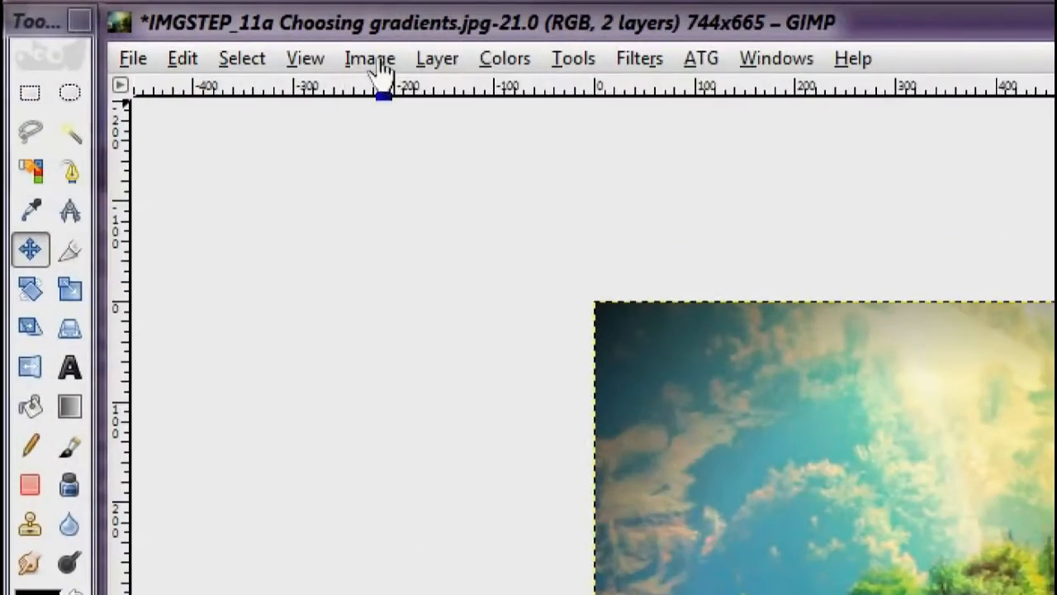
Step: Set the canvas width to 900 pixels, center the image, then unlink the proportions and resize with a height of 1000 pixels
{"action": "left_click", "coordinate": [255, 39]}
{"action": "left_click", "coordinate": [409, 200]}
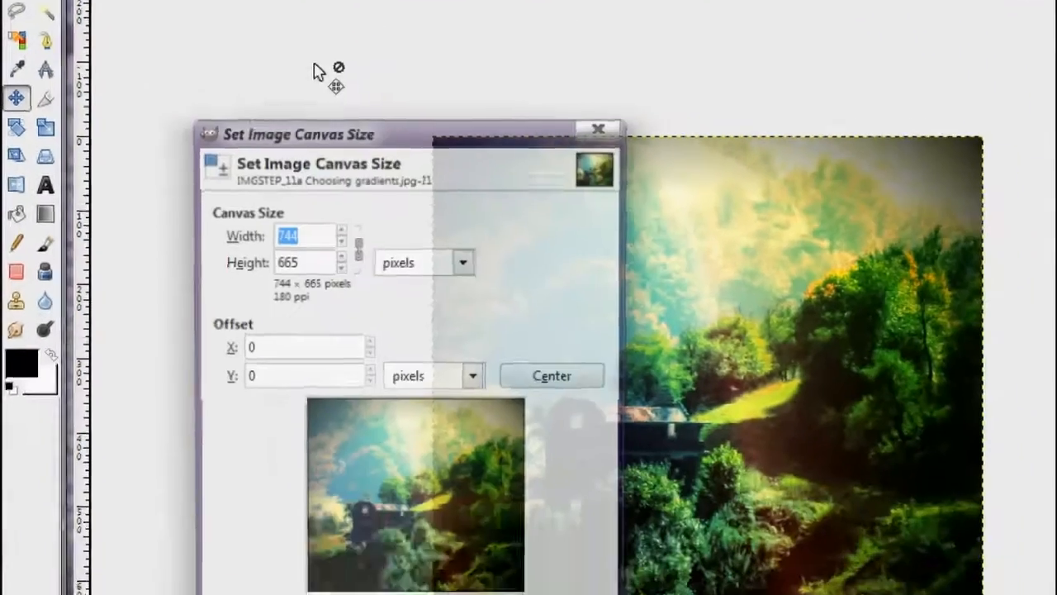
{"action": "type", "text": "900"}
{"action": "key", "text": "Tab"}
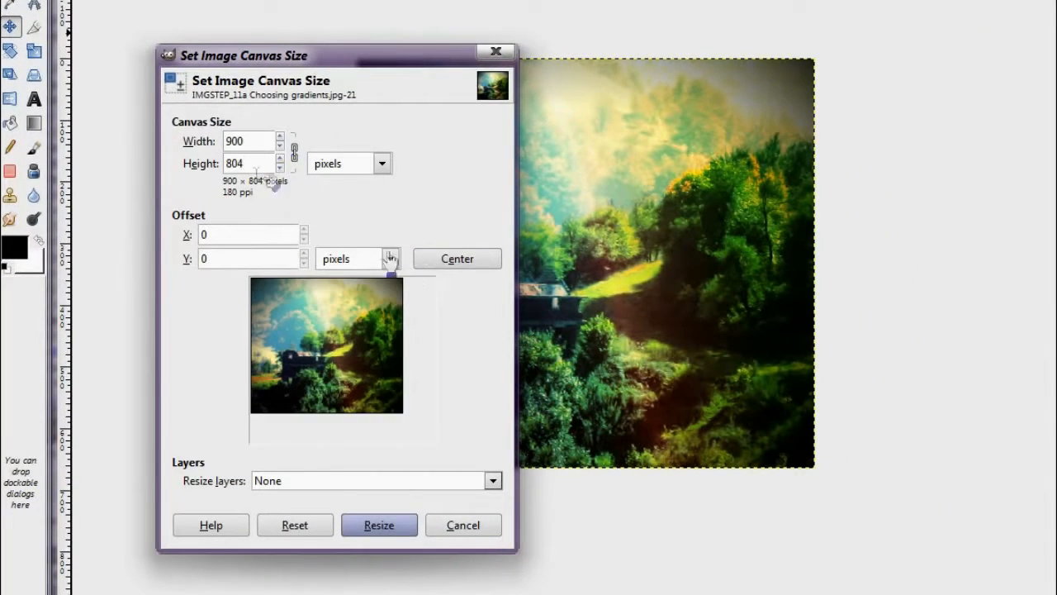
{"action": "left_click", "coordinate": [442, 259]}
{"action": "left_click", "coordinate": [294, 152]}
{"action": "double_click", "coordinate": [256, 163]}
{"action": "type", "text": "1000"}
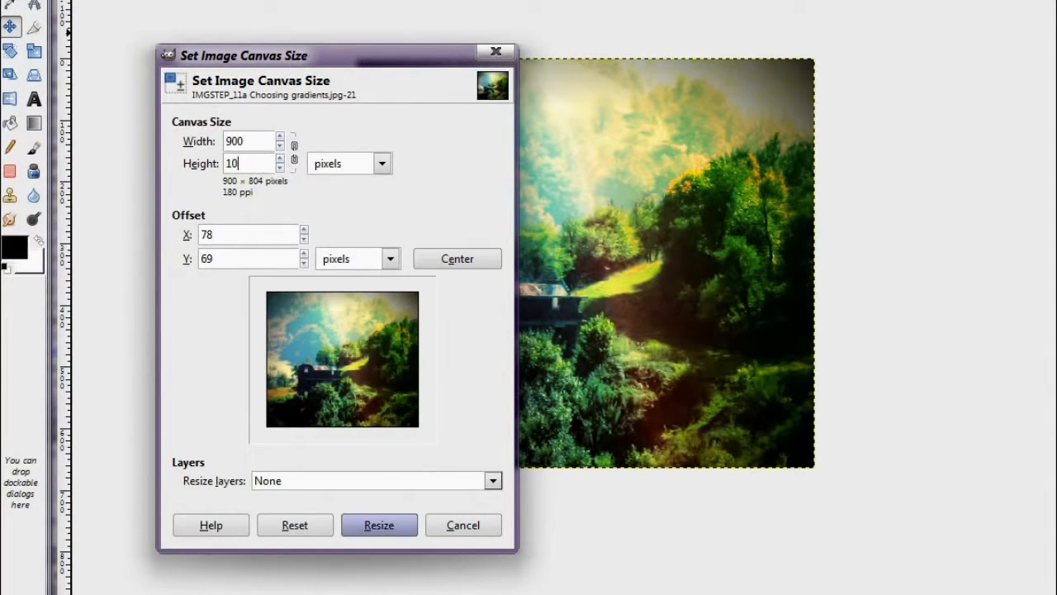
{"action": "left_click", "coordinate": [255, 141]}
{"action": "left_click", "coordinate": [379, 545]}
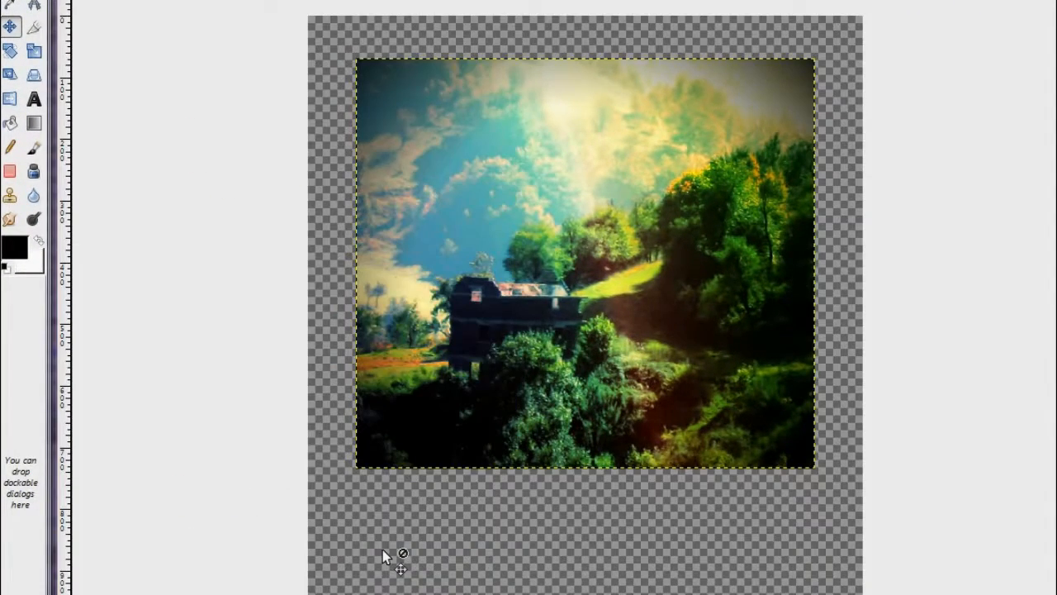
Step: Add a new transparent layer covering the enlarged canvas and bucket-fill it with the Cork board pattern
{"action": "scroll", "coordinate": [509, 384], "scroll_direction": "down", "scroll_amount": 2}
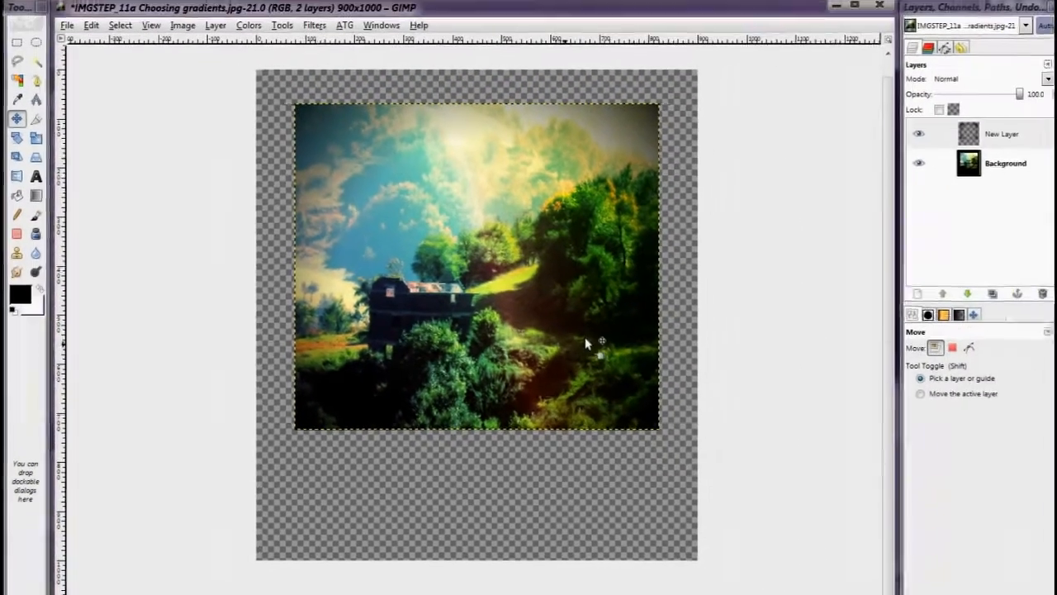
{"action": "key", "text": "shift+ctrl+n"}
{"action": "left_click", "coordinate": [281, 378]}
{"action": "key", "text": "shift+b"}
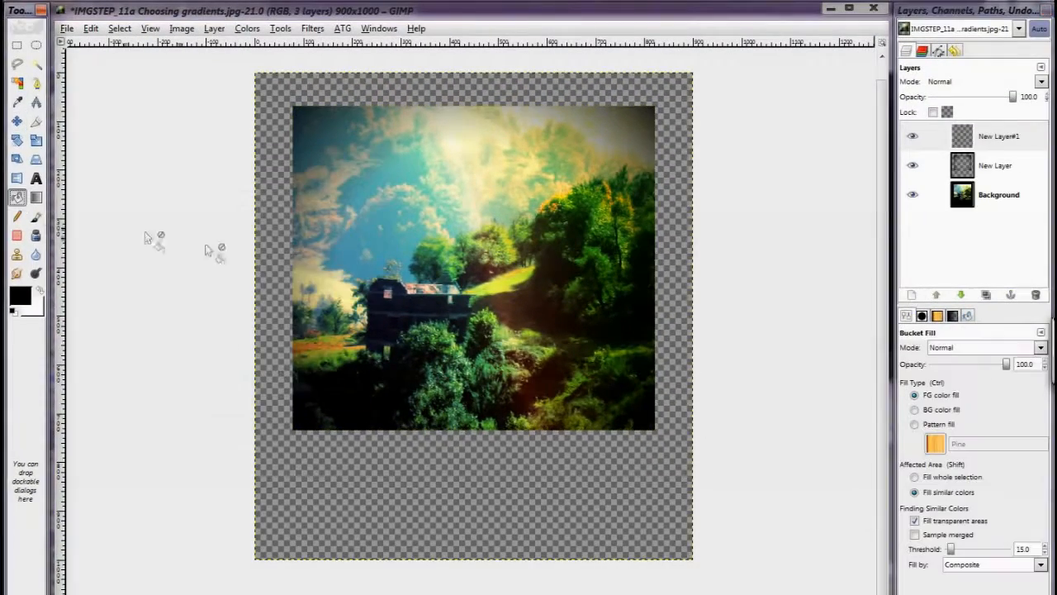
{"action": "left_click", "coordinate": [932, 442]}
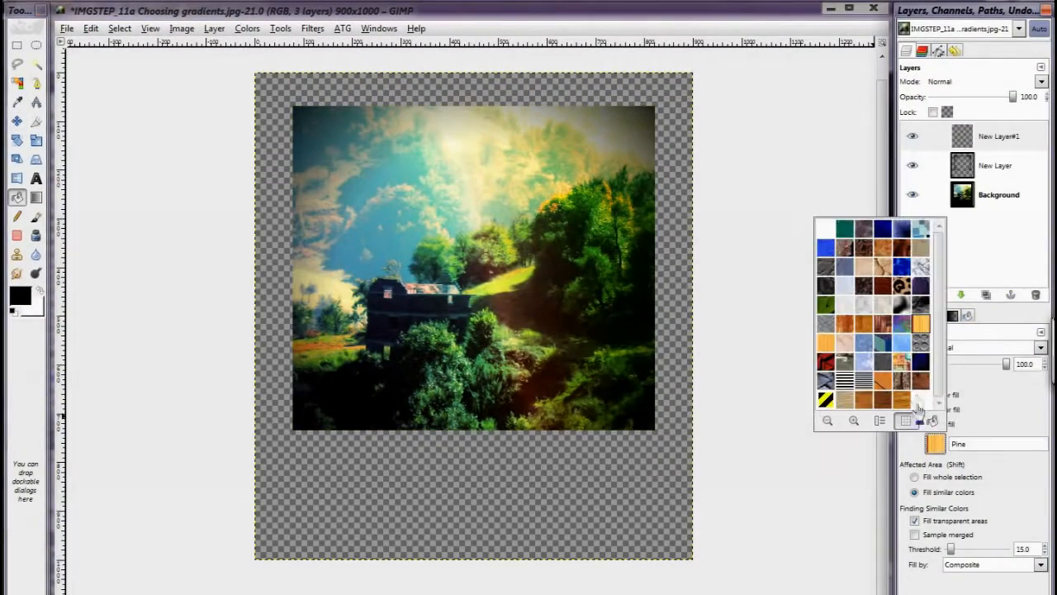
{"action": "left_click", "coordinate": [921, 246]}
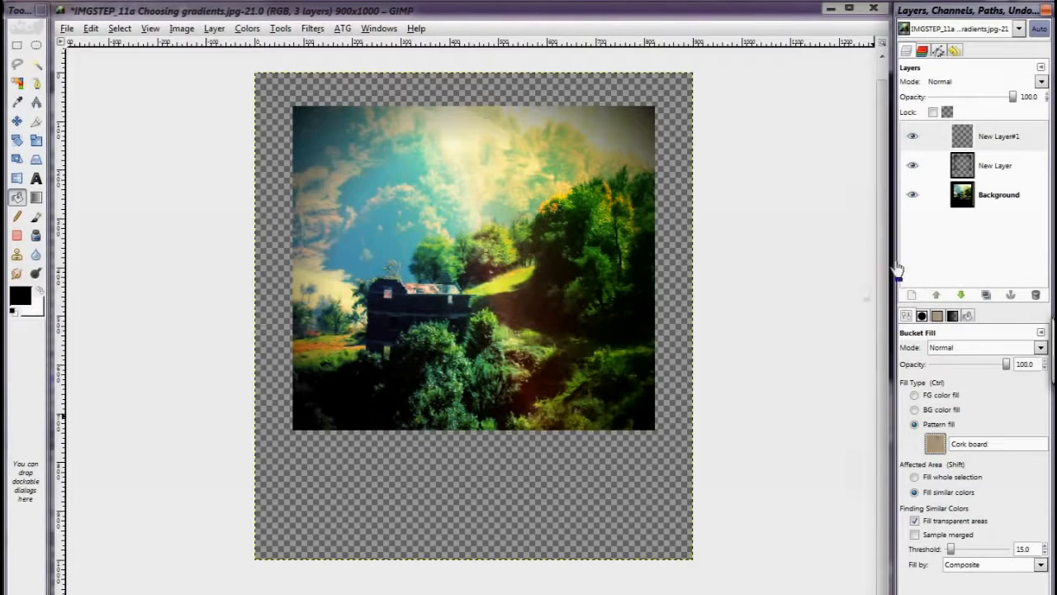
{"action": "left_click", "coordinate": [627, 467]}
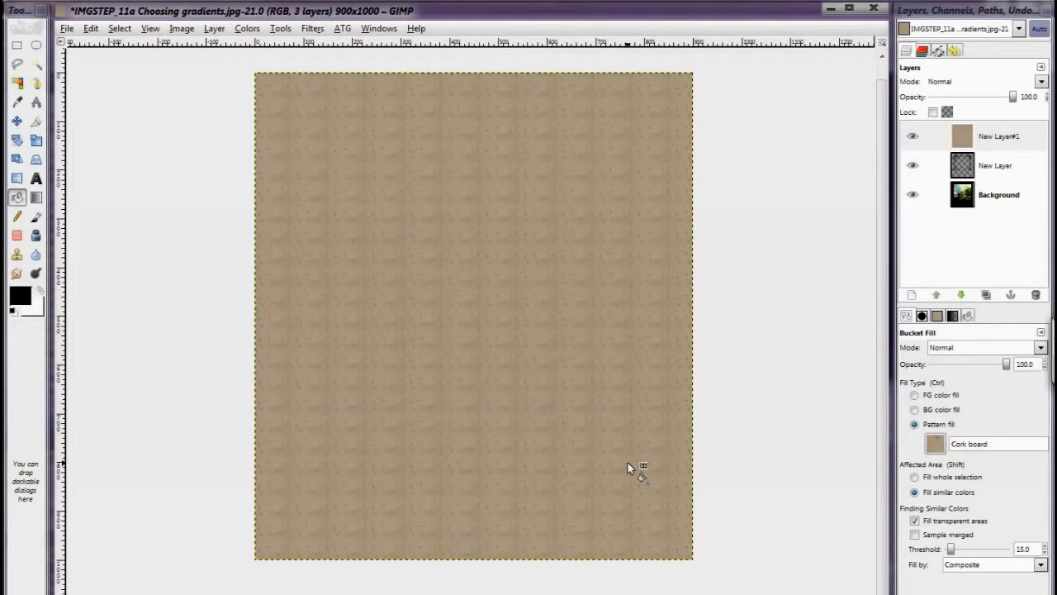
Step: Set Rectangle Select to rounded corners with radius 50 and select about 744 by 665 pixels in the cork layer's upper area
{"action": "left_click", "coordinate": [17, 45]}
{"action": "left_click", "coordinate": [915, 405]}
{"action": "left_click_drag", "start_coordinate": [1015, 421], "coordinate": [990, 420]}
{"action": "type", "text": "30"}
{"action": "key", "text": "Return"}
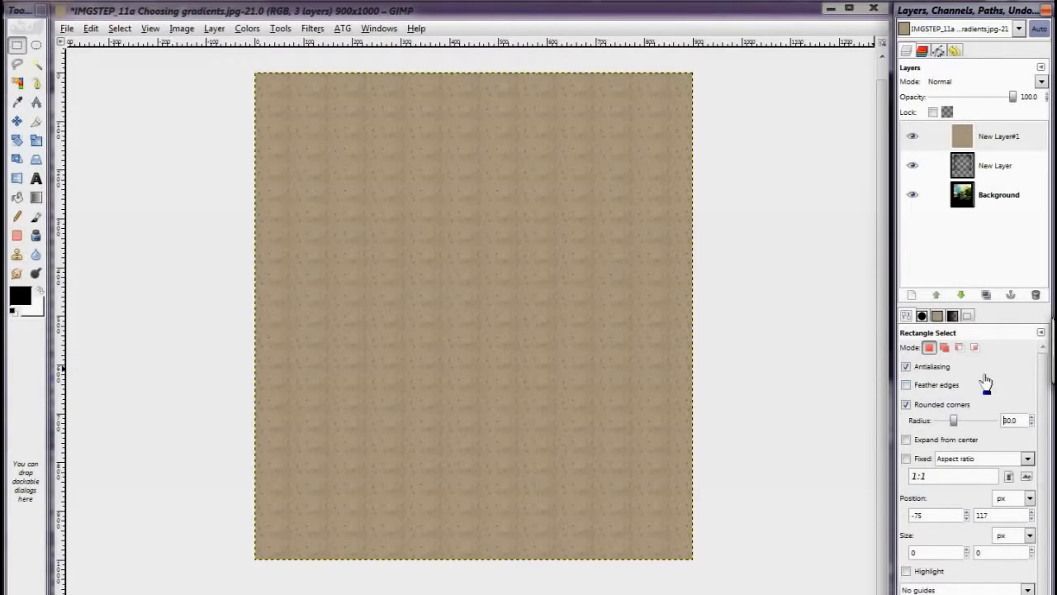
{"action": "left_click", "coordinate": [996, 165]}
{"action": "left_click_drag", "start_coordinate": [295, 108], "coordinate": [656, 437]}
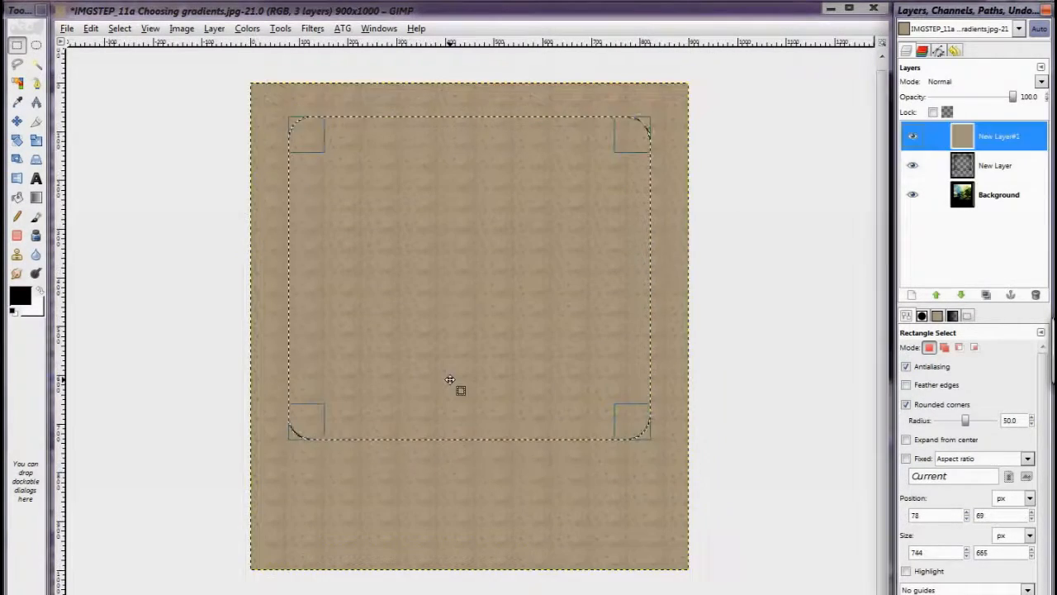
Step: Delete the selected cork area from the top layer to form a photo window, and clear the selection
{"action": "key", "text": "Delete"}
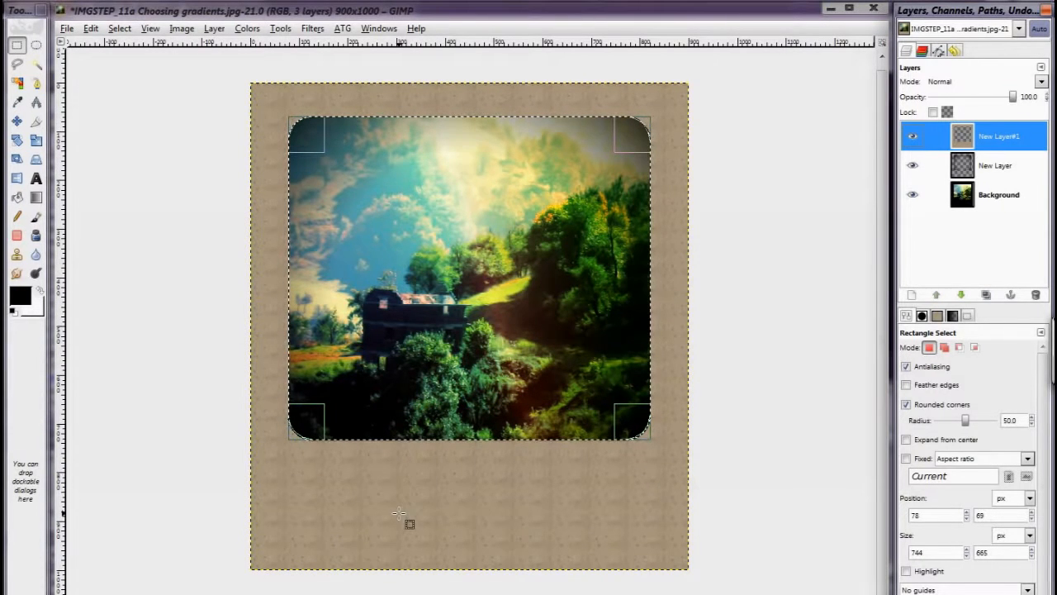
{"action": "left_click", "coordinate": [18, 46]}
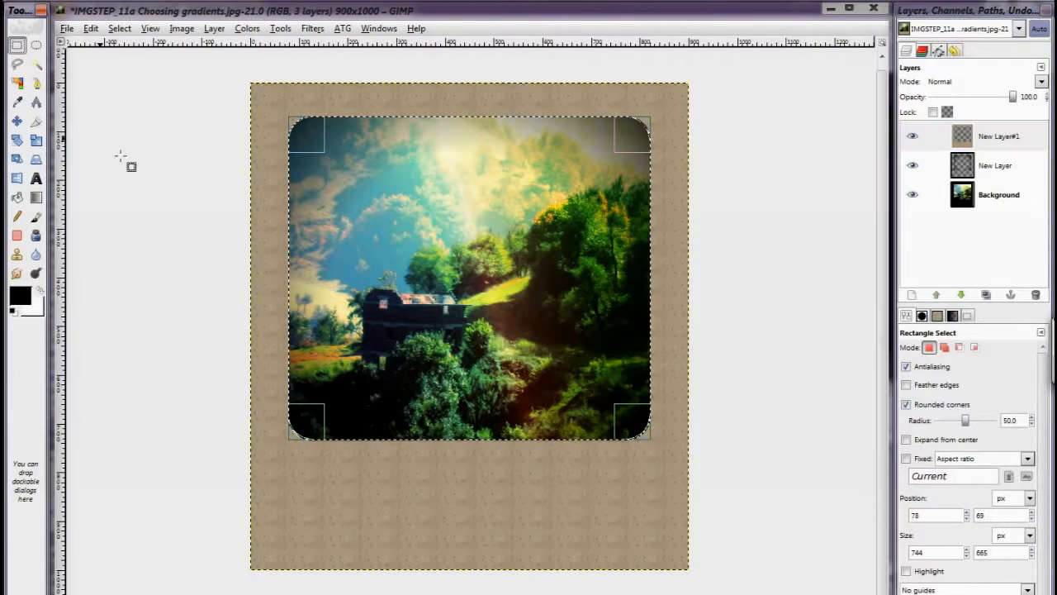
{"action": "left_click", "coordinate": [147, 190]}
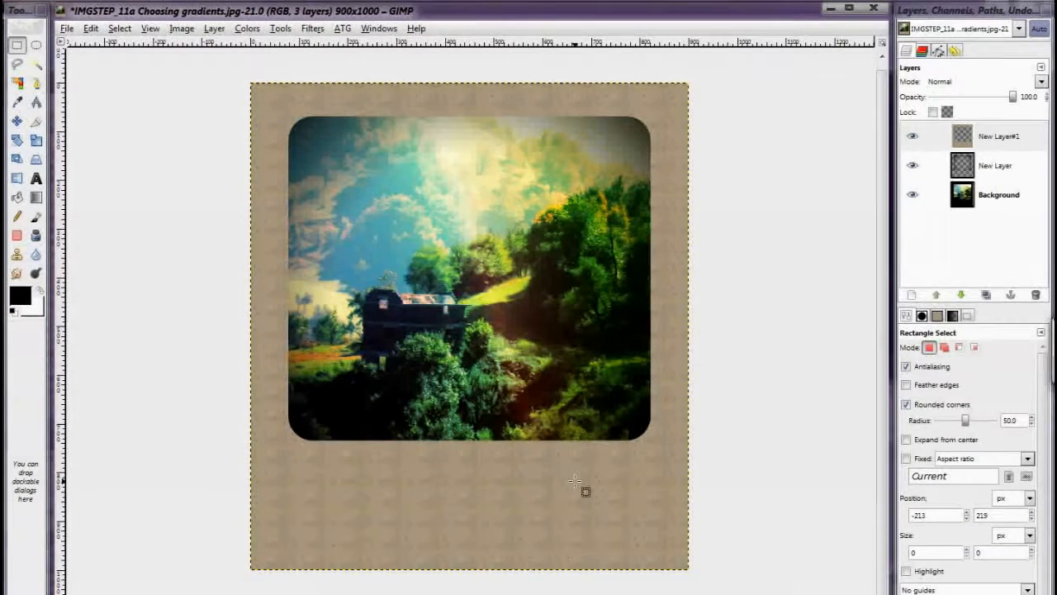
Step: Apply a Drop Shadow effect to the cork frame layer
{"action": "left_click", "coordinate": [949, 147]}
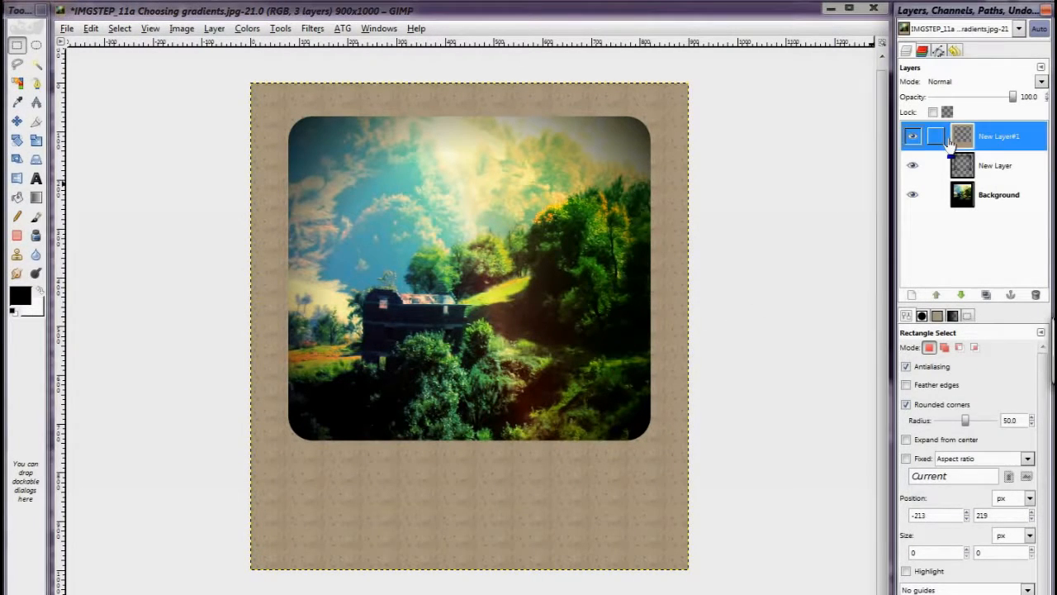
{"action": "left_click", "coordinate": [311, 29]}
{"action": "mouse_move", "coordinate": [456, 141]}
{"action": "left_click", "coordinate": [519, 218]}
{"action": "scroll", "coordinate": [108, 53], "scroll_direction": "down", "scroll_amount": 14}
{"action": "scroll", "coordinate": [106, 93], "scroll_direction": "up", "scroll_amount": 20}
{"action": "left_click", "coordinate": [198, 240]}
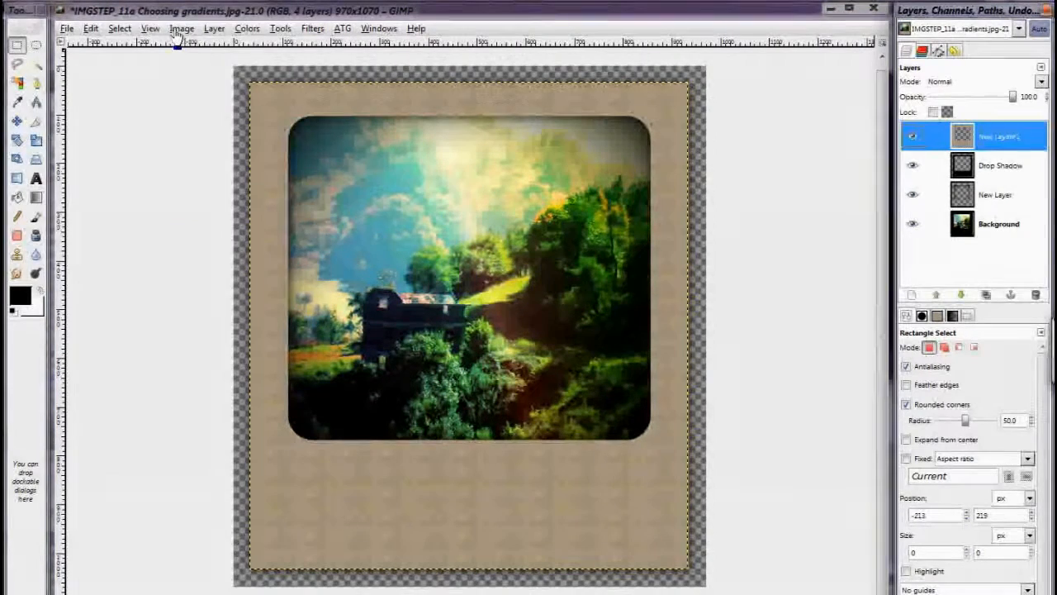
Step: Autocrop the image to remove the transparent border, and lower the Drop Shadow layer's opacity to 60
{"action": "left_click", "coordinate": [177, 29]}
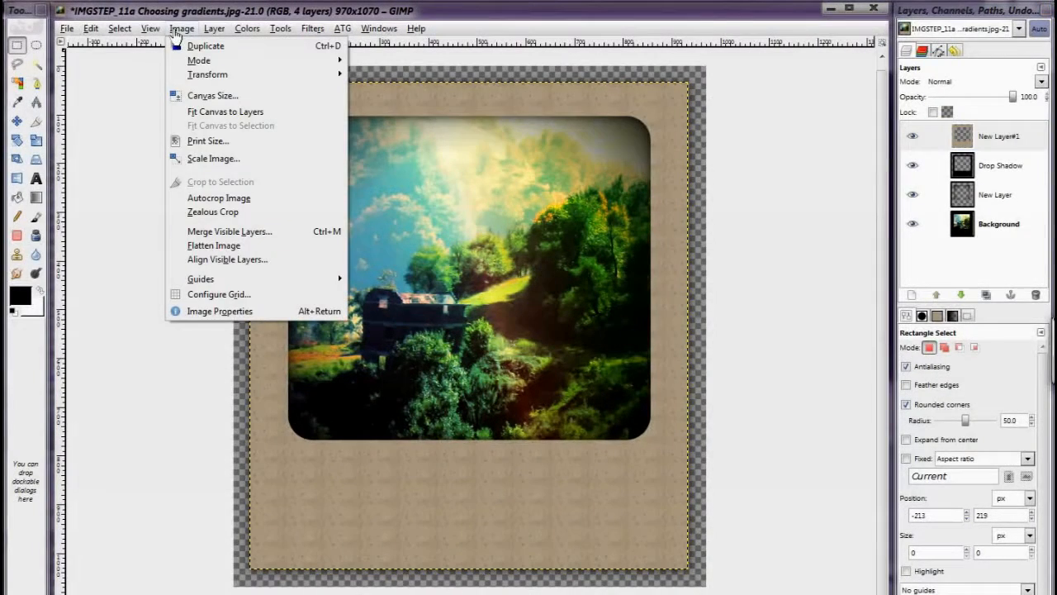
{"action": "left_click", "coordinate": [219, 199]}
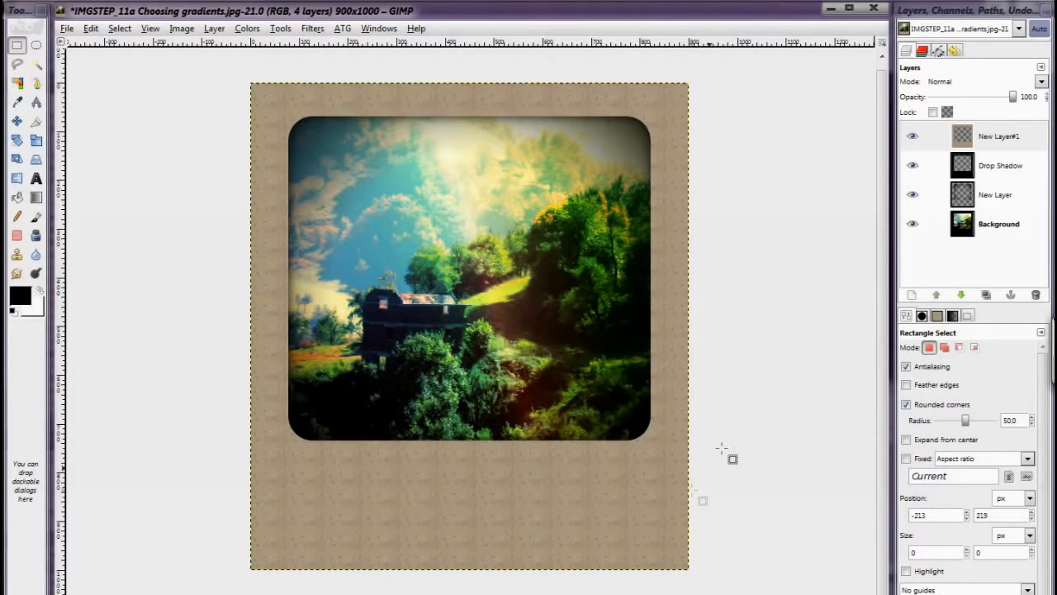
{"action": "left_click", "coordinate": [965, 165]}
{"action": "left_click_drag", "start_coordinate": [995, 98], "coordinate": [958, 99]}
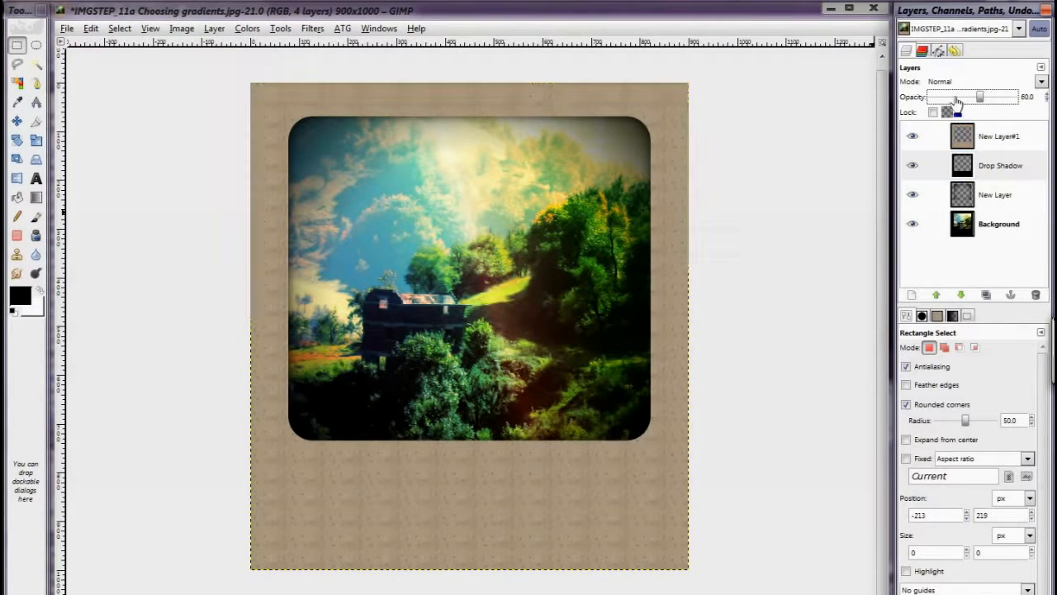